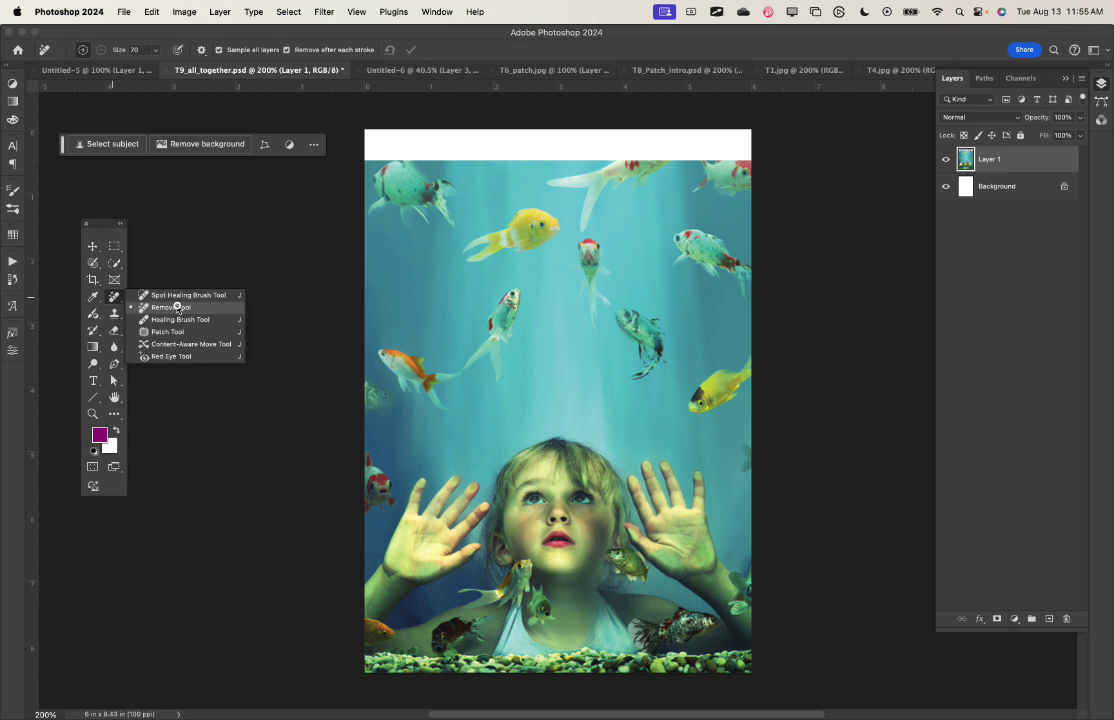
Step: Try the Remove Tool on the small central fish, then undo the removal
click(177, 308)
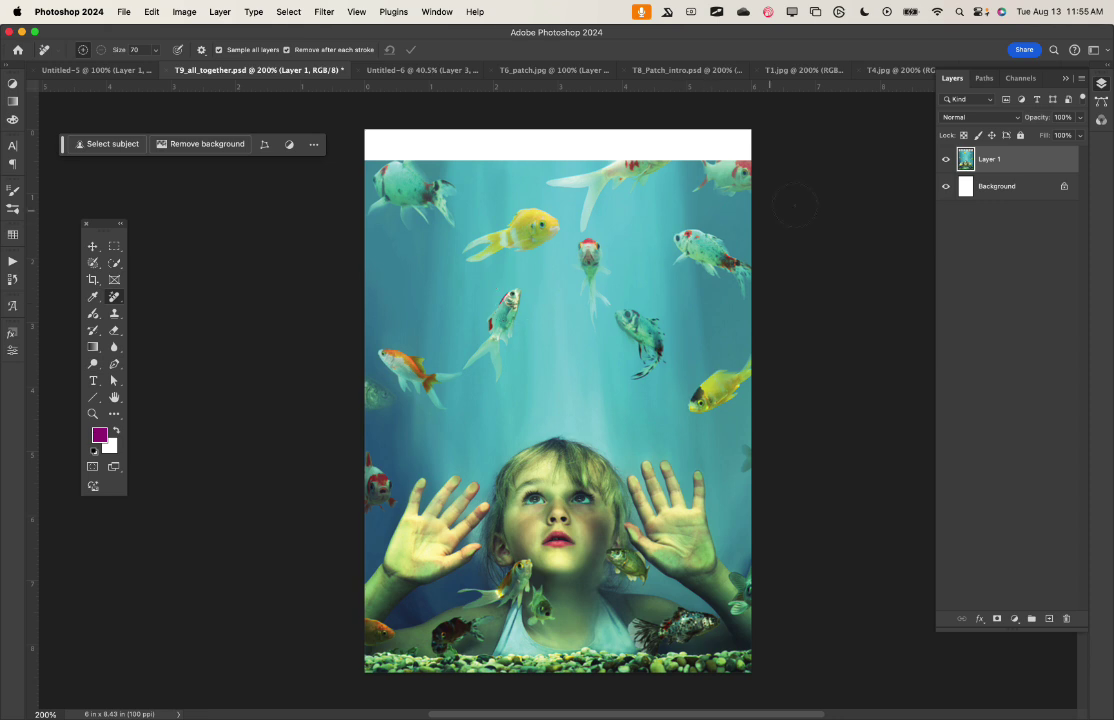
drag(510, 301, 486, 355)
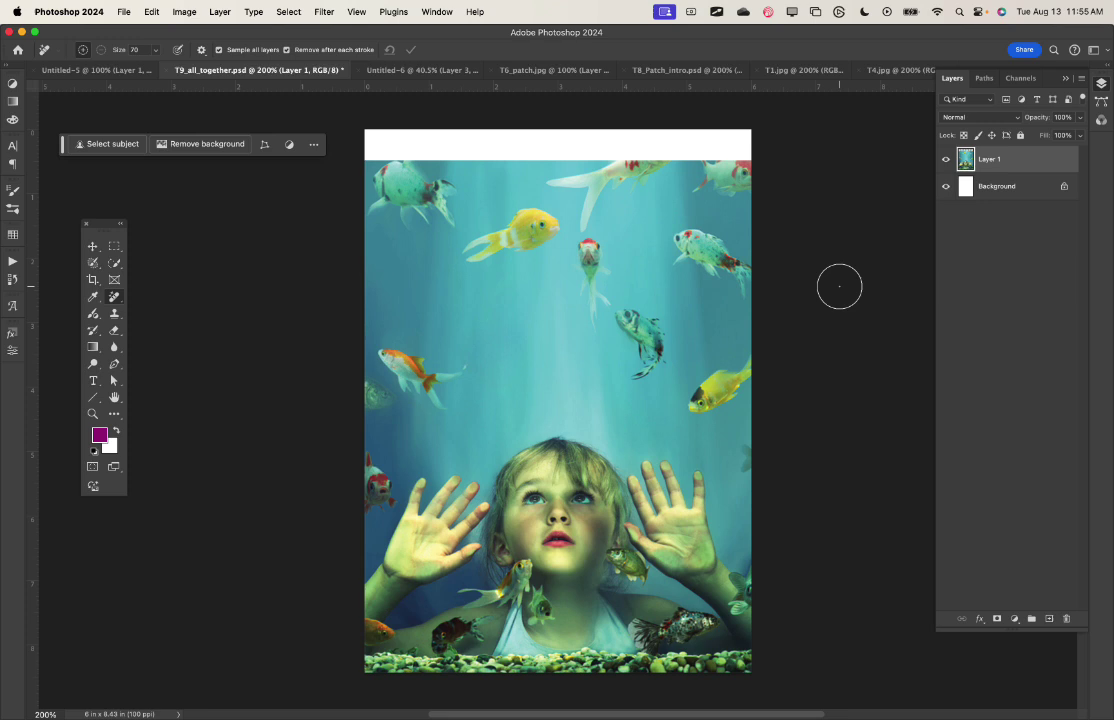
key(super+z)
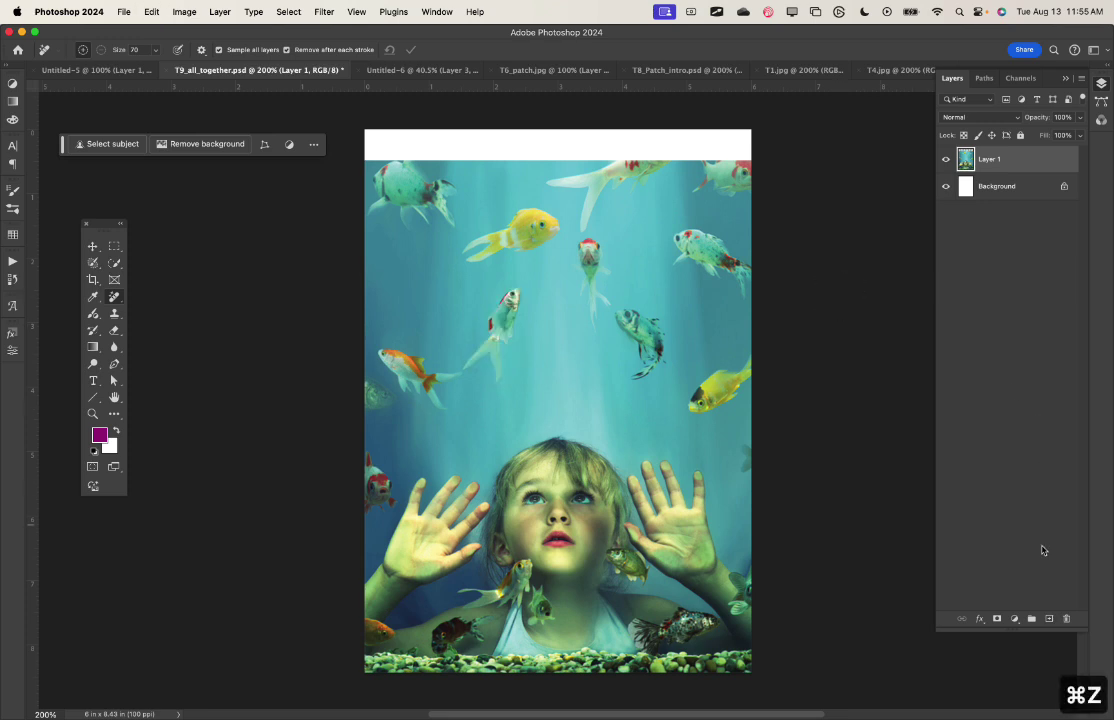
Step: Erase the small central fish onto a new empty layer above Layer 1
click(1050, 623)
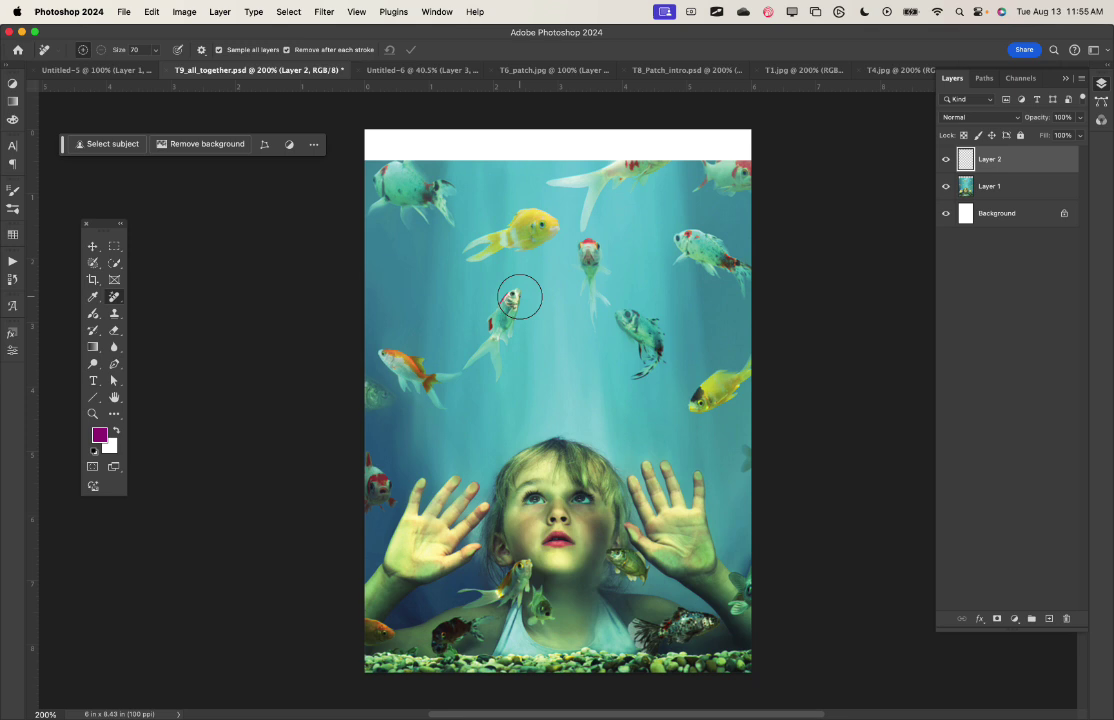
drag(515, 300, 474, 353)
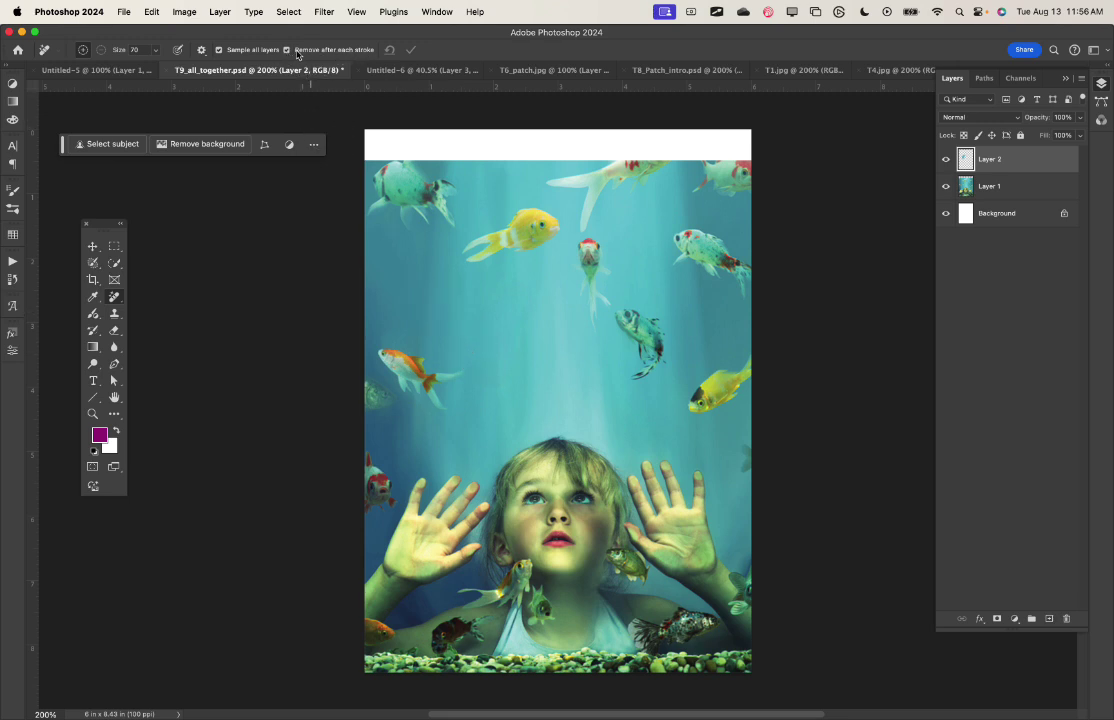
Step: With per-stroke removal off, mark the yellow, red, grey and orange fish and apply together
click(287, 50)
drag(545, 228, 477, 248)
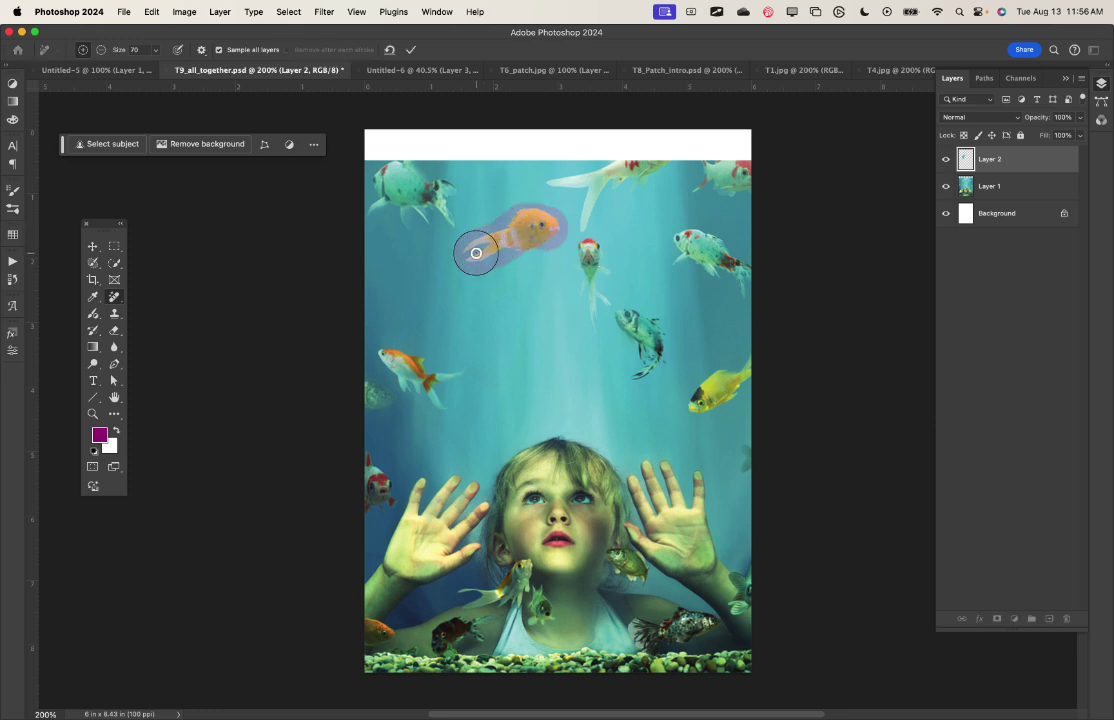
mouse_move(589, 256)
mouse_down()
mouse_move(589, 313)
mouse_move(642, 348)
mouse_move(651, 340)
mouse_up()
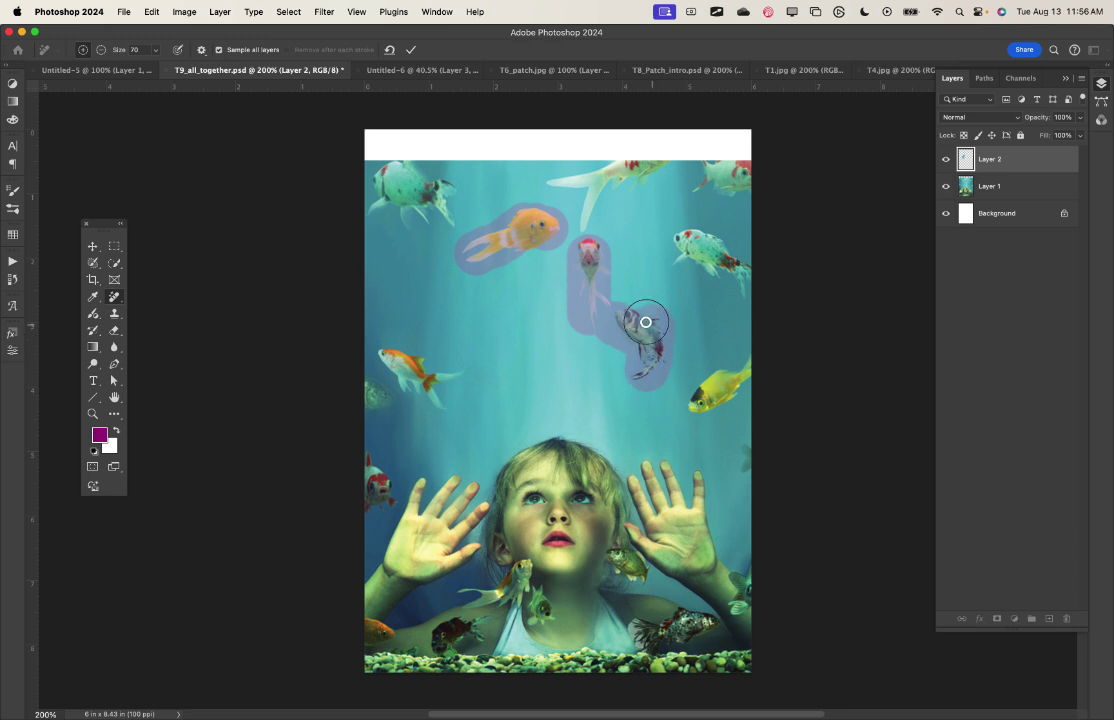
mouse_move(450, 378)
mouse_down()
mouse_move(385, 378)
mouse_move(360, 393)
mouse_up()
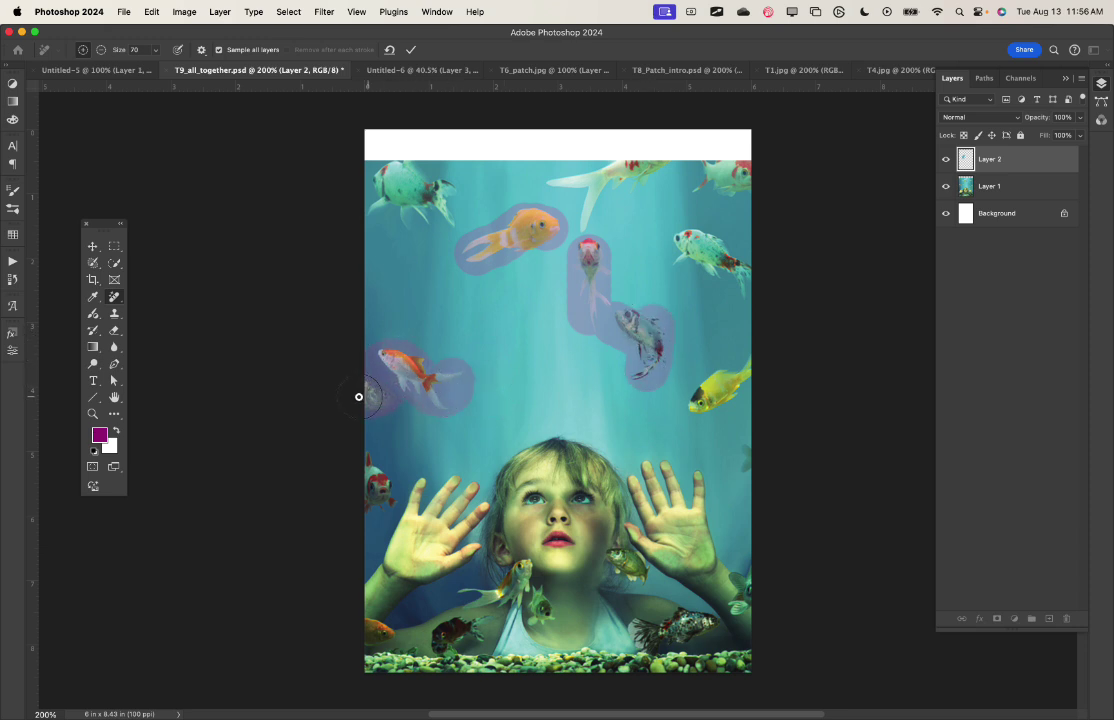
click(412, 51)
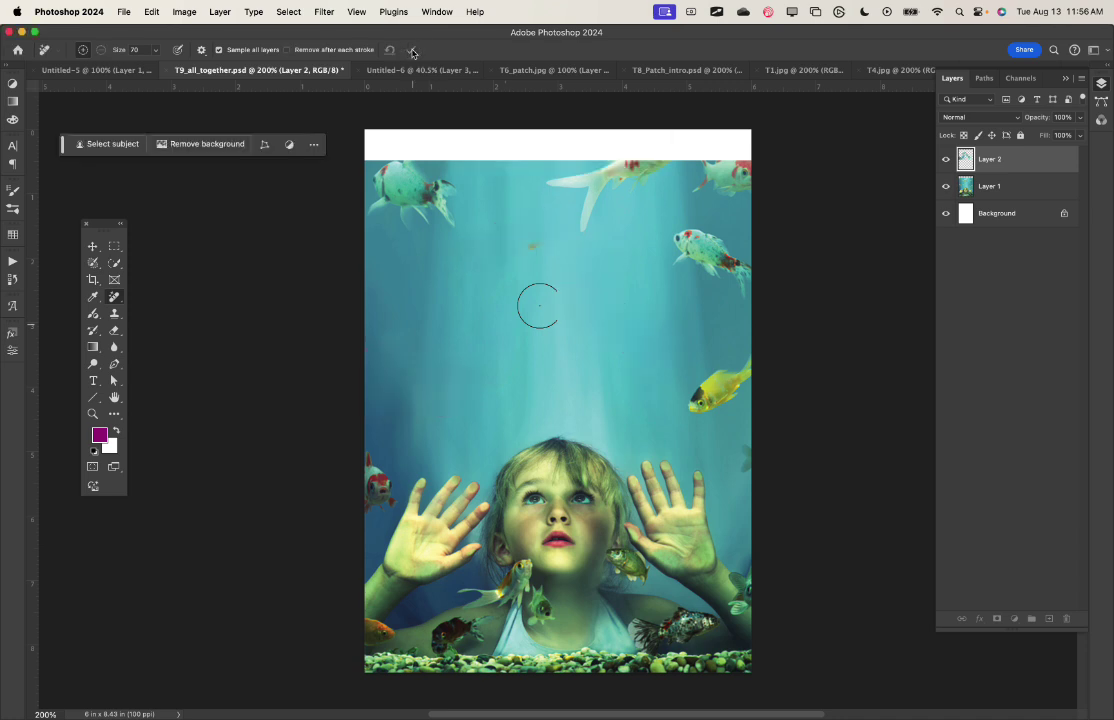
Step: Turn per-stroke removal back on and erase the edge, top-right and top-left fish
click(287, 50)
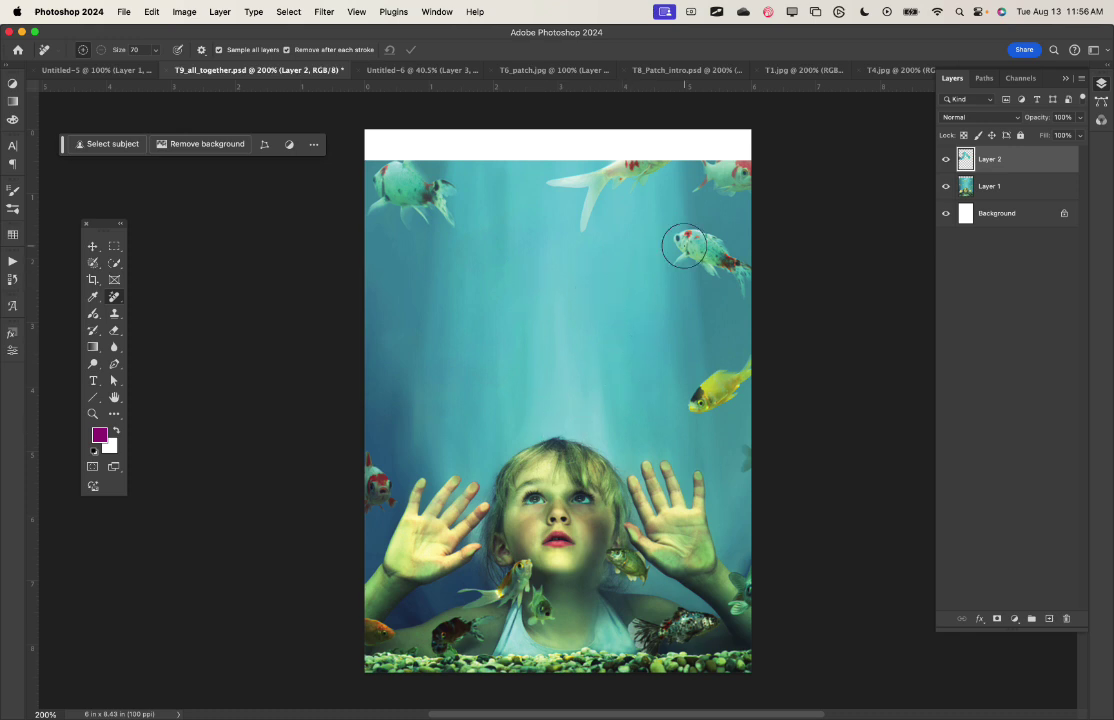
drag(684, 412, 748, 370)
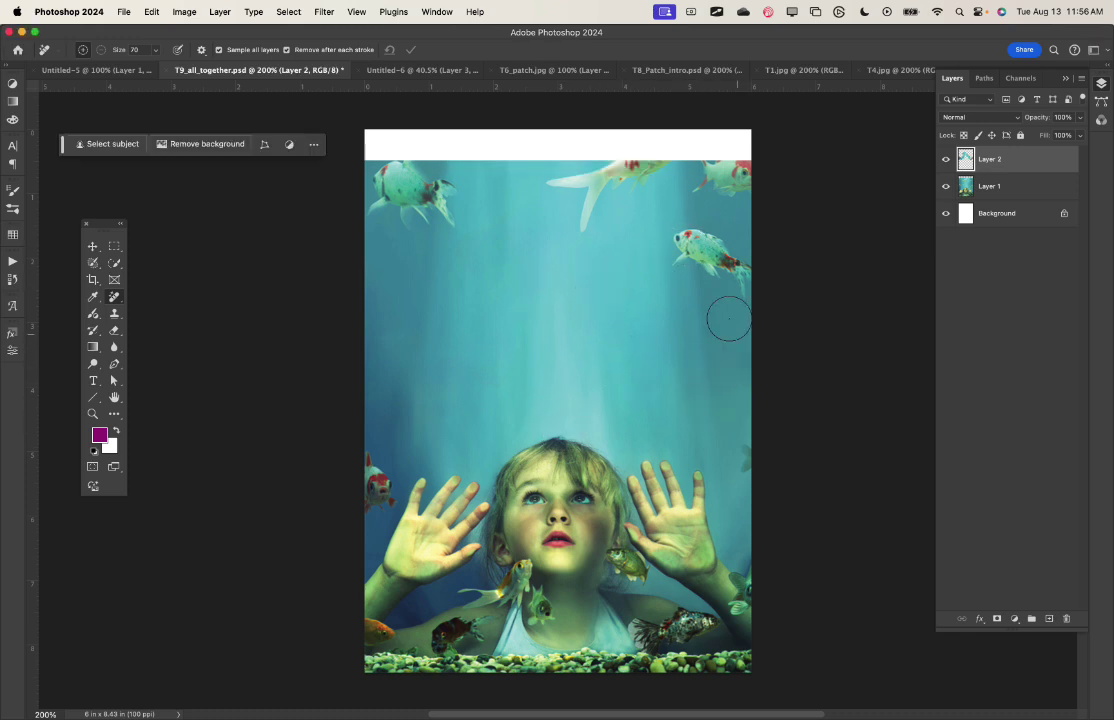
drag(661, 242, 750, 284)
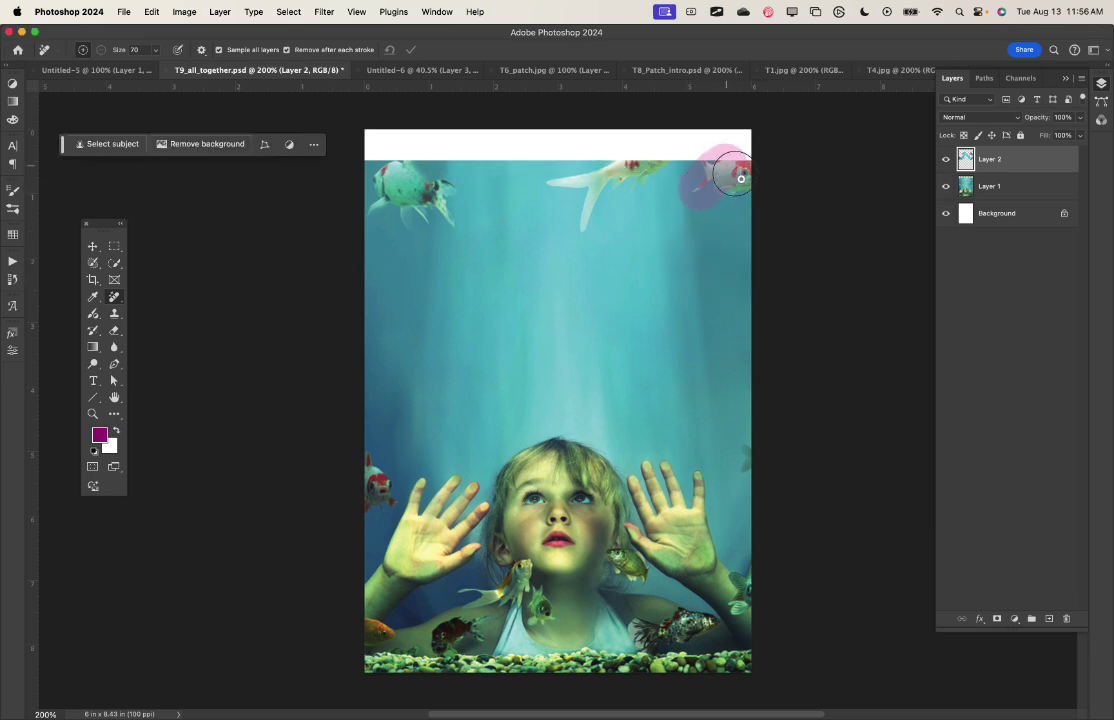
mouse_move(703, 181)
mouse_down()
mouse_move(721, 190)
mouse_move(650, 168)
mouse_move(562, 182)
mouse_up()
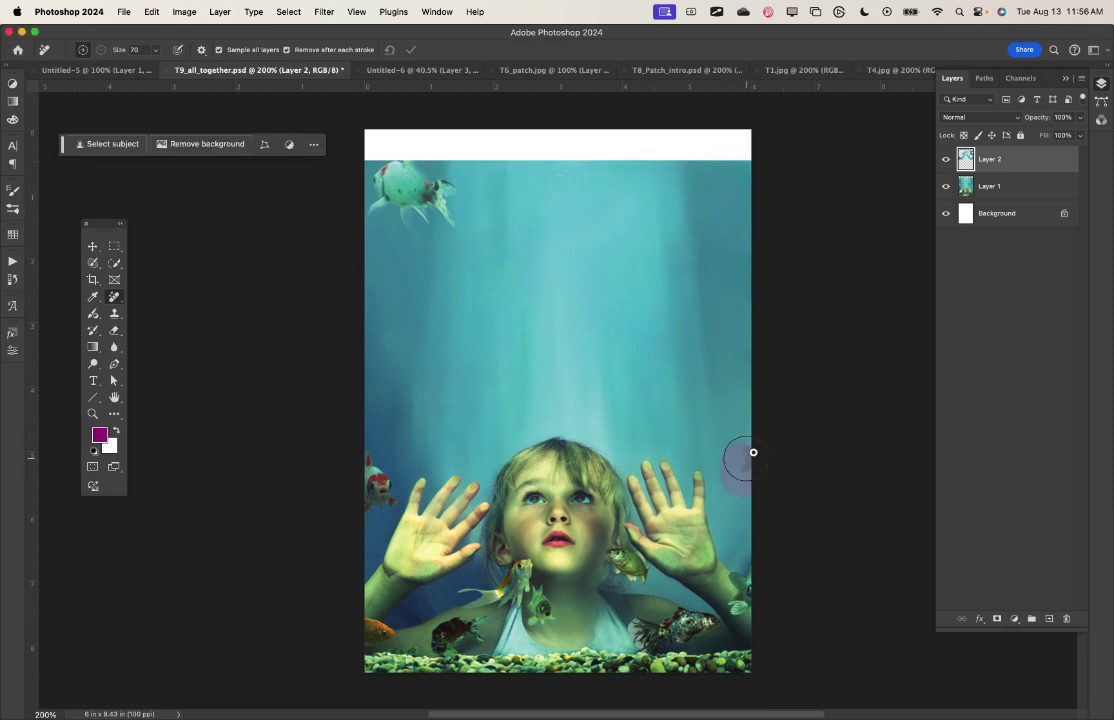
drag(373, 505, 363, 471)
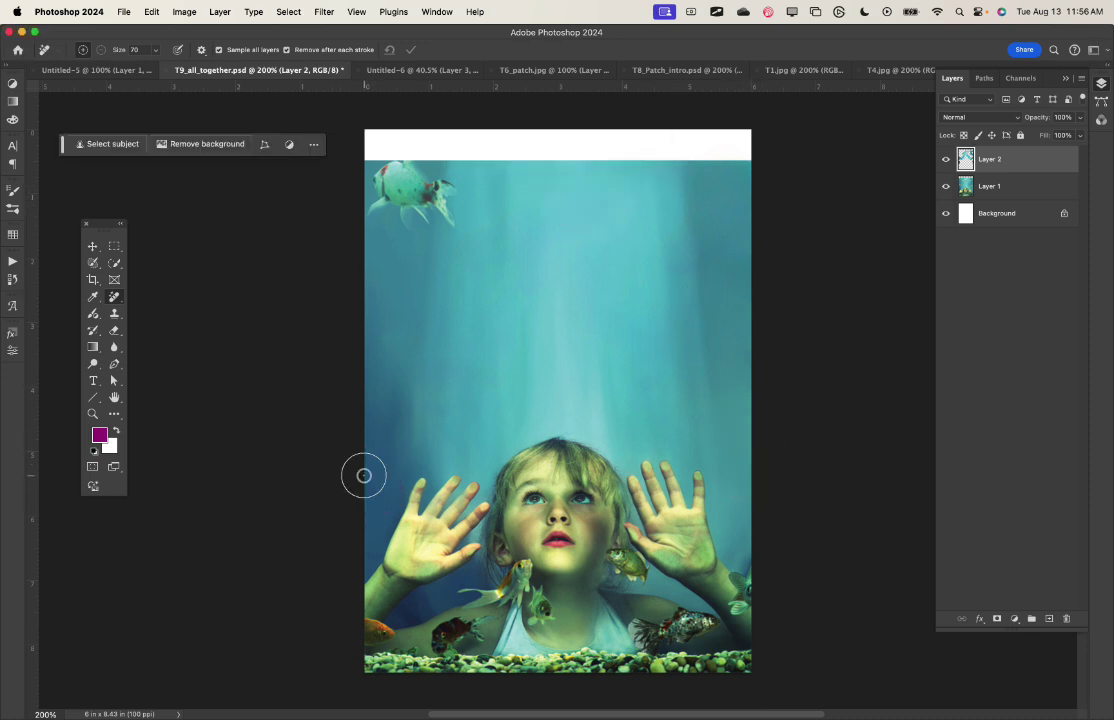
mouse_move(472, 167)
mouse_down()
mouse_move(435, 207)
mouse_move(450, 199)
mouse_up()
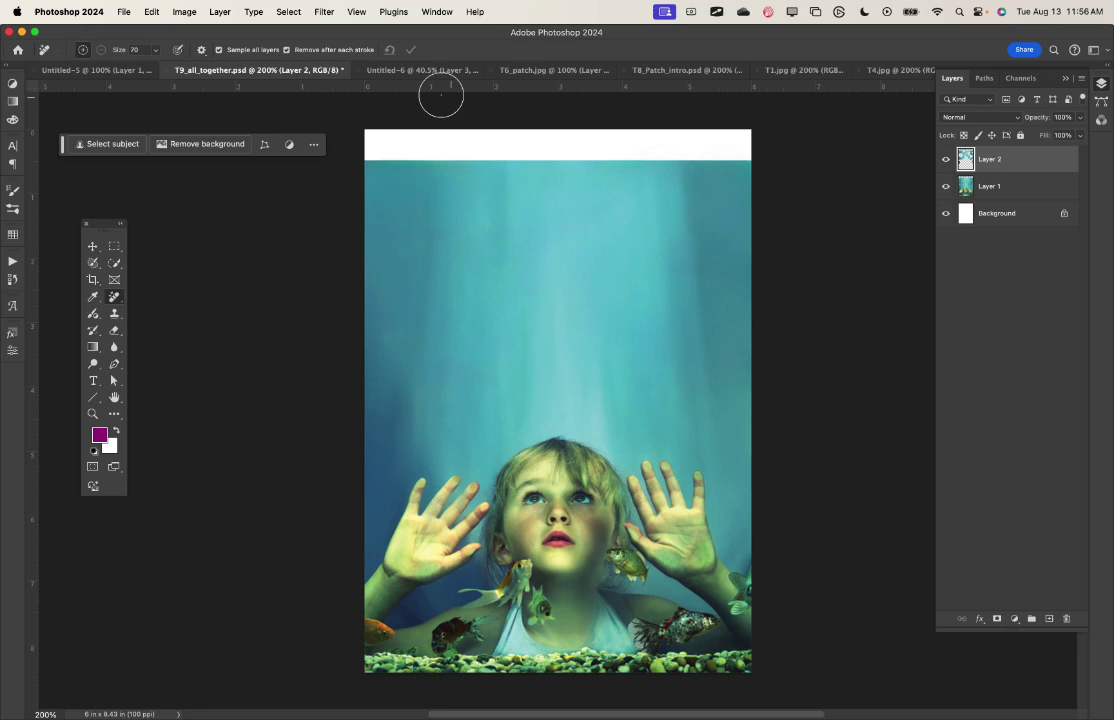
Step: In the Untitled-6 alley photo, delete Layer 3 and erase the walking woman on a new layer
click(397, 70)
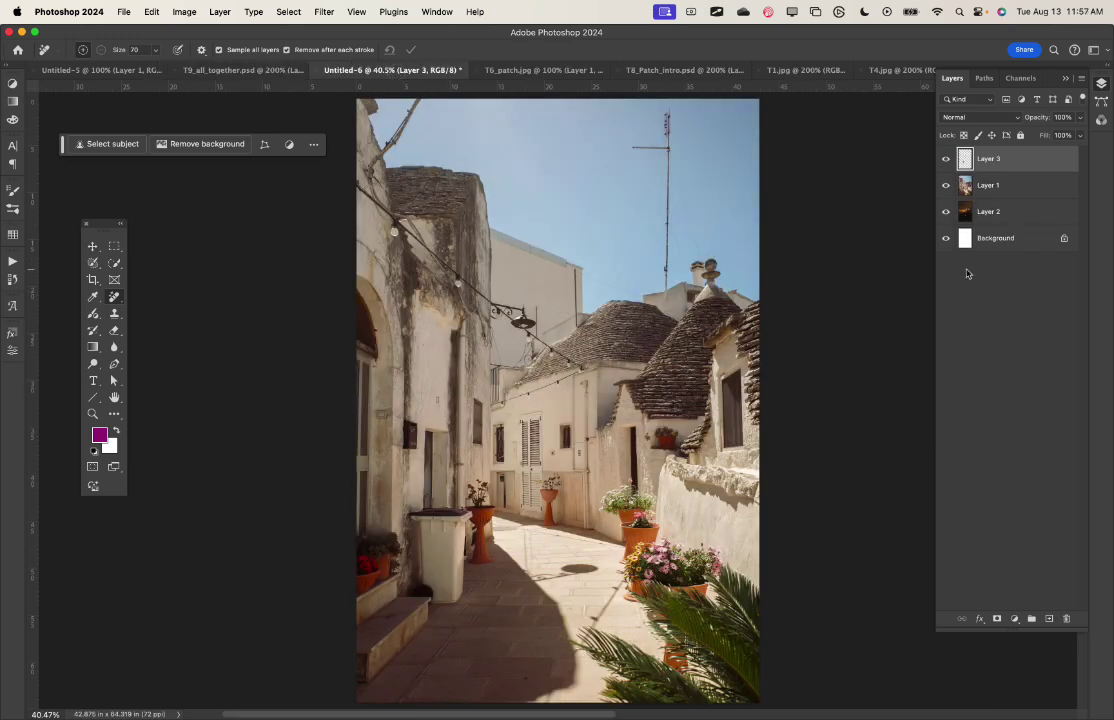
key(BackSpace)
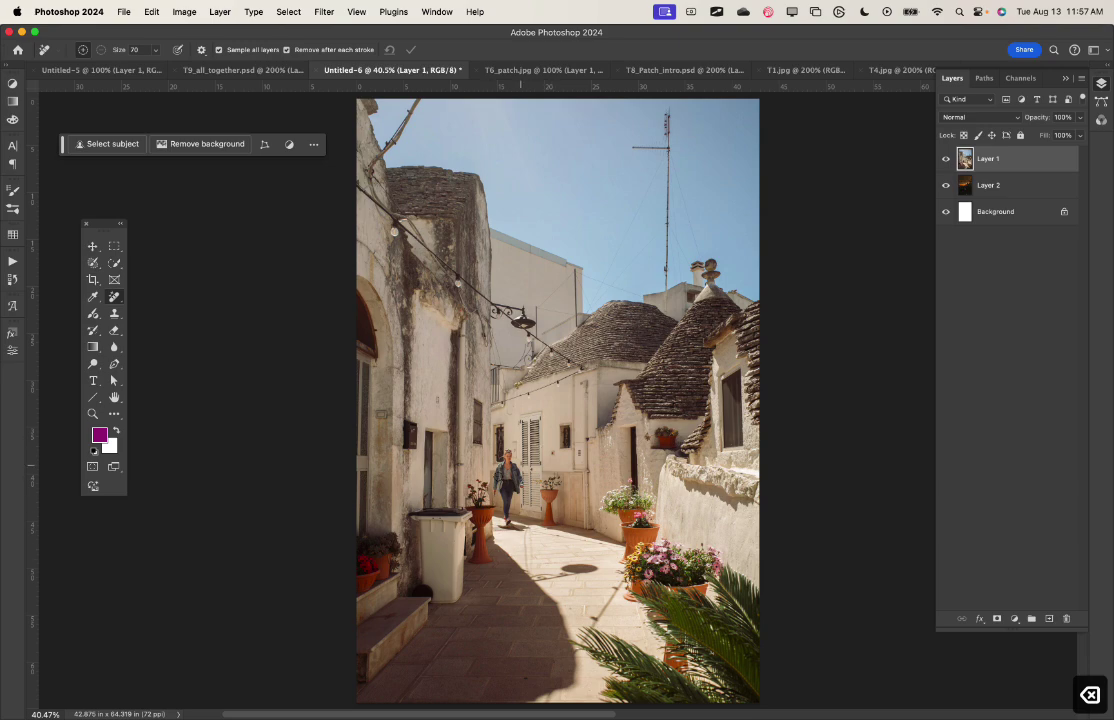
key(super+plus)
key(super+plus)
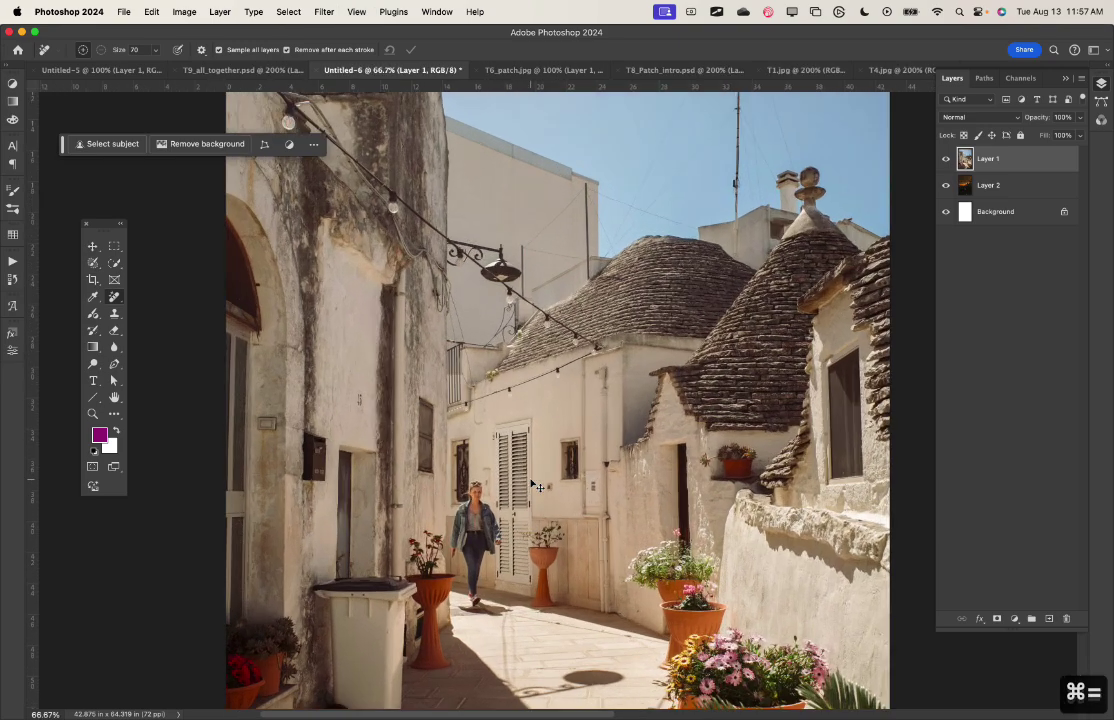
key(super+plus)
key(super+plus)
mouse_move(520, 530)
mouse_down()
mouse_move(676, 117)
mouse_move(639, 187)
mouse_up()
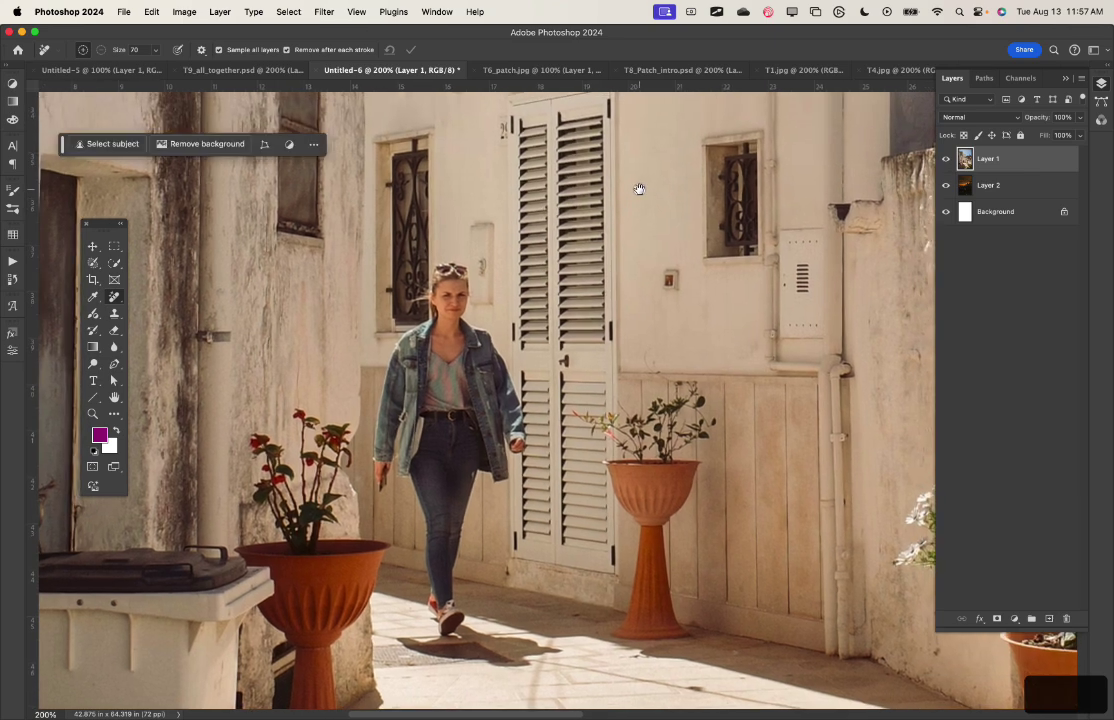
click(1048, 618)
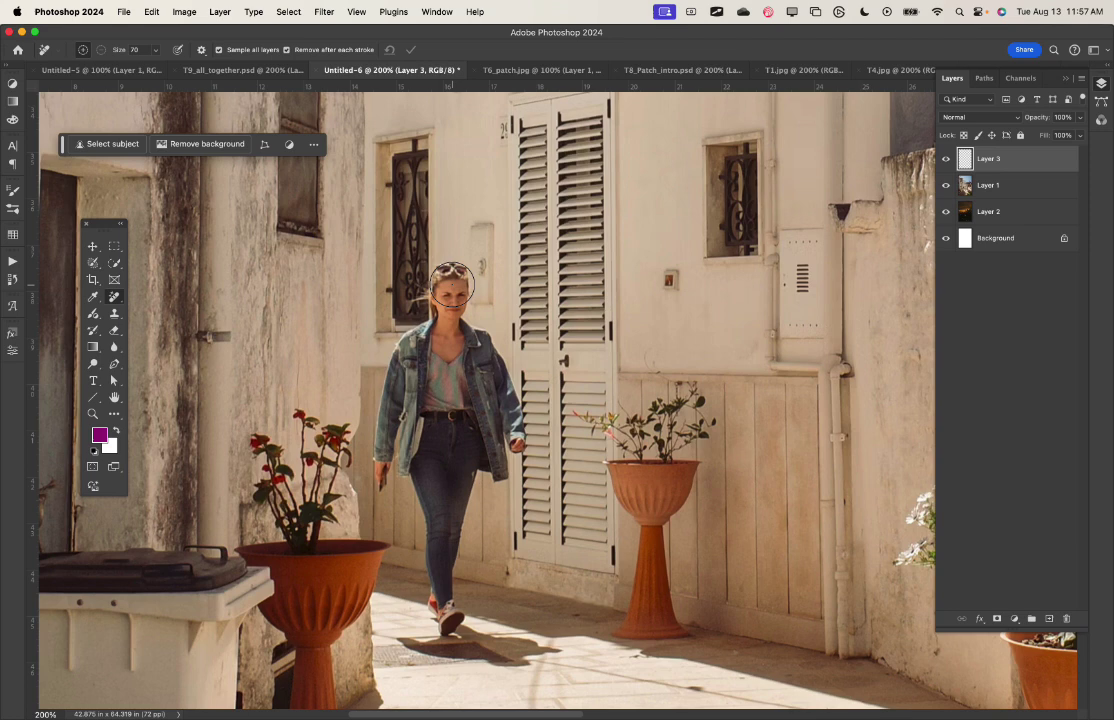
mouse_move(450, 281)
mouse_down()
mouse_move(392, 394)
mouse_move(406, 478)
mouse_move(428, 507)
mouse_move(438, 557)
mouse_move(416, 629)
mouse_move(440, 645)
mouse_move(546, 655)
mouse_move(470, 645)
mouse_move(450, 615)
mouse_move(465, 492)
mouse_move(514, 429)
mouse_move(472, 331)
mouse_move(455, 353)
mouse_move(476, 474)
mouse_move(448, 356)
mouse_move(440, 482)
mouse_move(415, 366)
mouse_move(439, 420)
mouse_move(440, 348)
mouse_move(450, 395)
mouse_up()
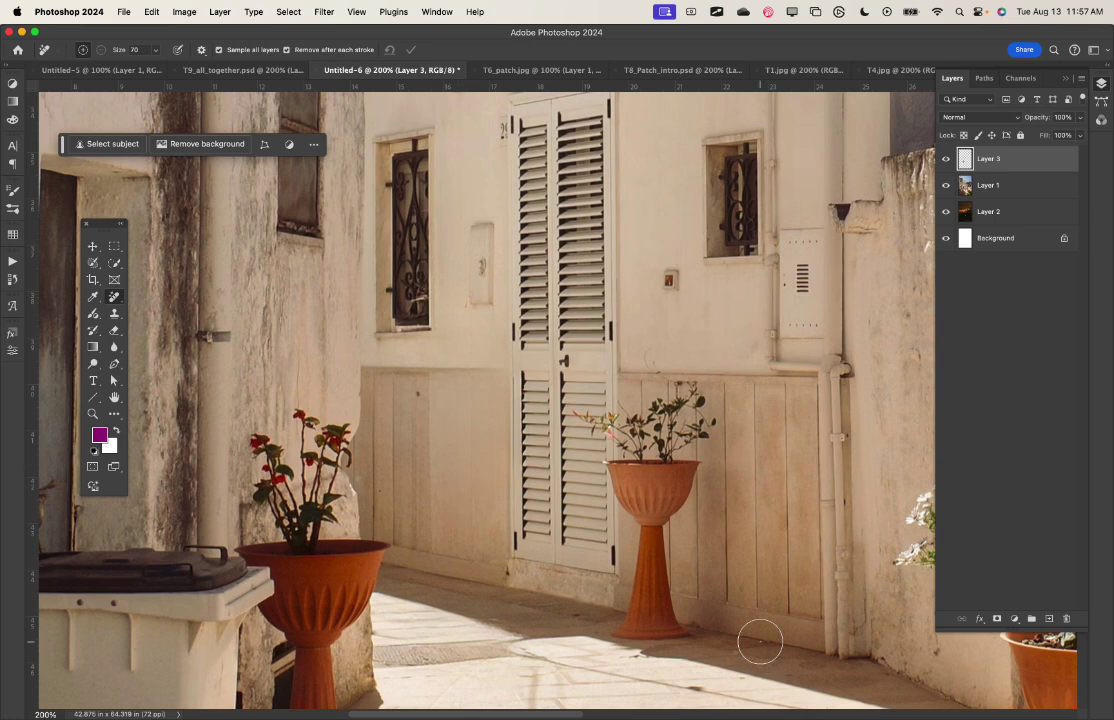
Step: Erase the terracotta pot beside the shutters at 200% zoom
key(super+minus)
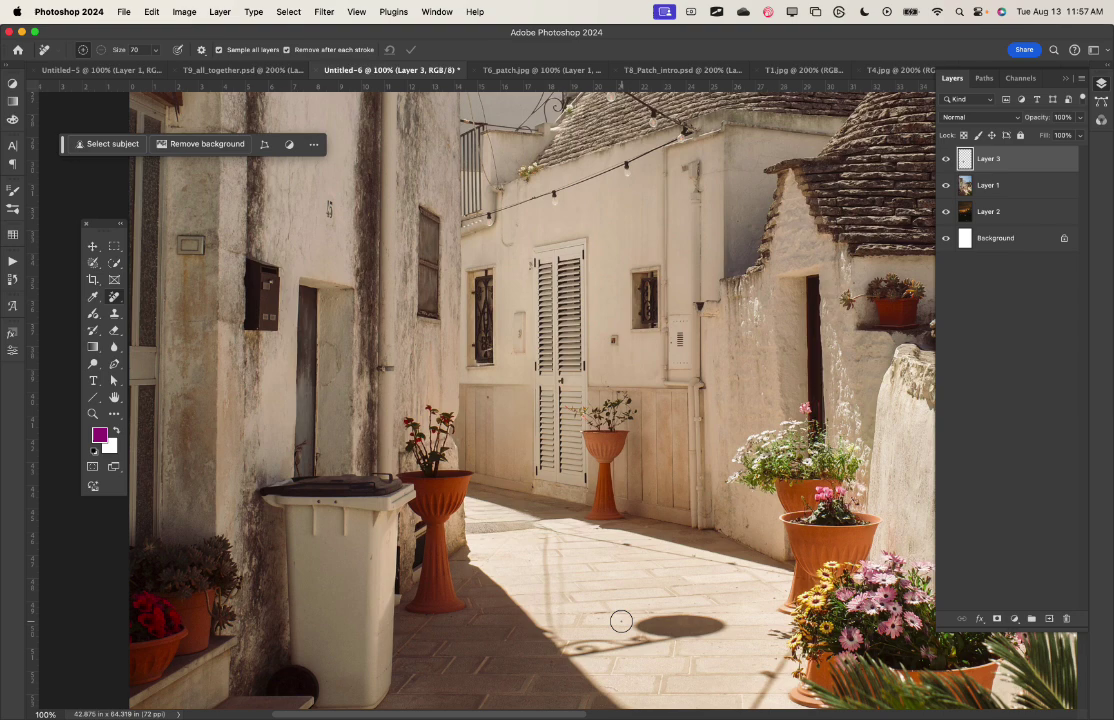
key(super+minus)
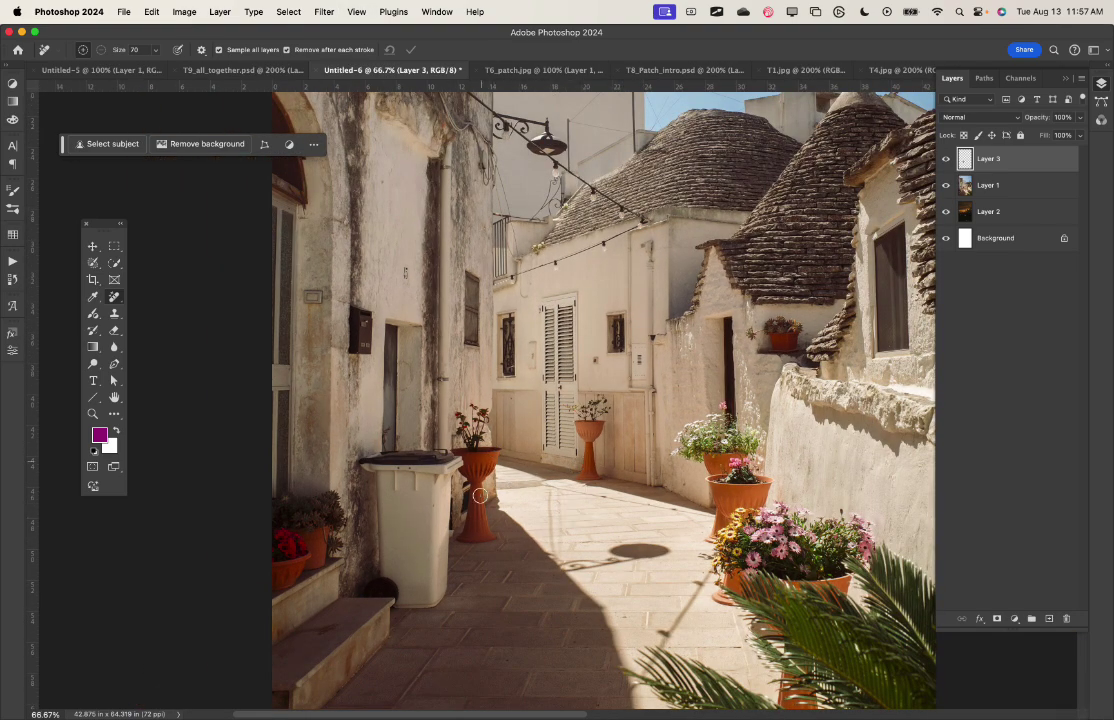
key(super+equal)
key(super+equal)
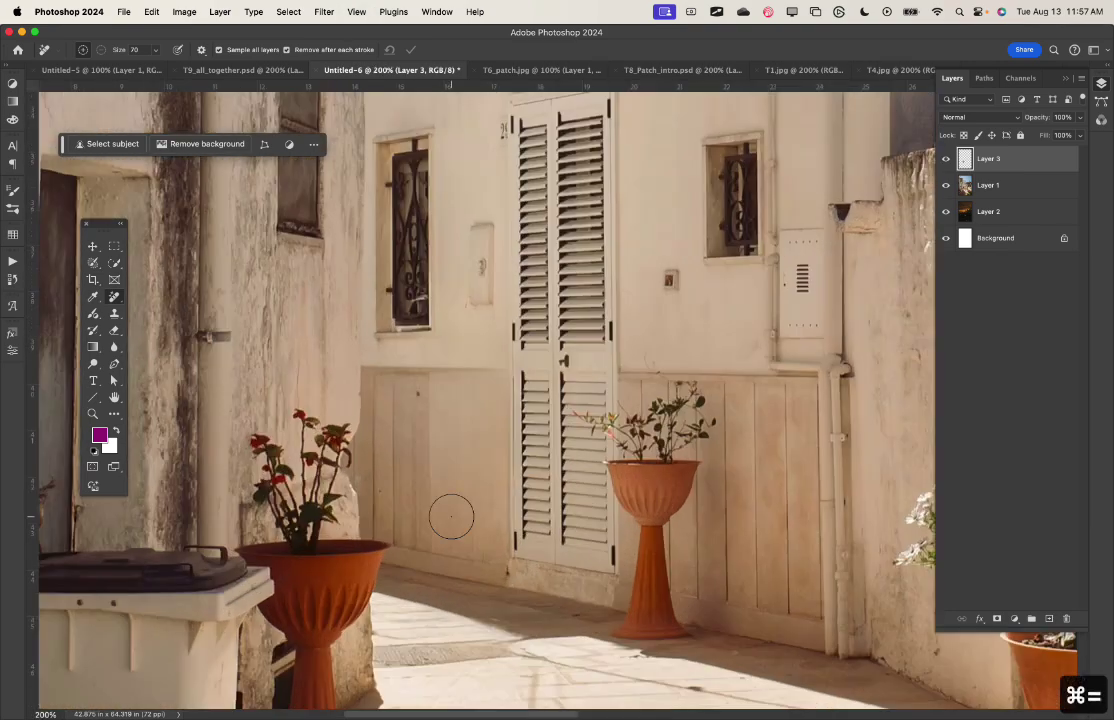
mouse_move(588, 422)
mouse_down()
mouse_move(637, 569)
mouse_move(622, 611)
mouse_move(662, 631)
mouse_move(662, 505)
mouse_move(640, 440)
mouse_move(672, 393)
mouse_move(646, 470)
mouse_up()
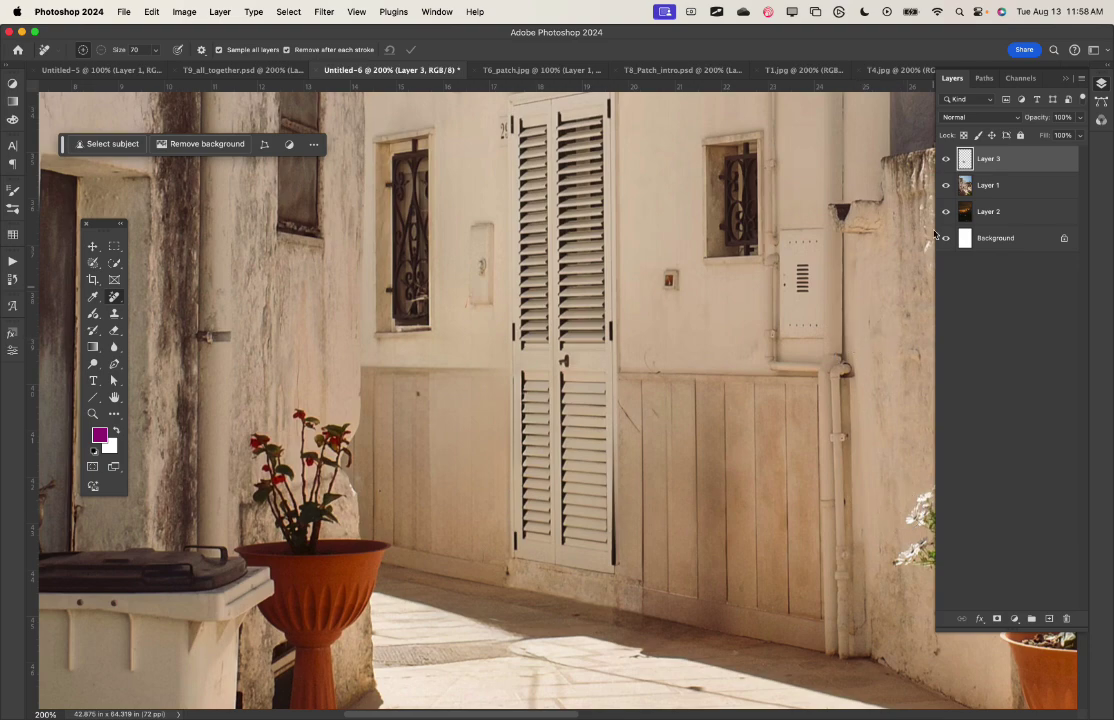
Step: Hide the alley layers, add a blank layer above the city layer, and enlarge the brush
drag(946, 185, 944, 152)
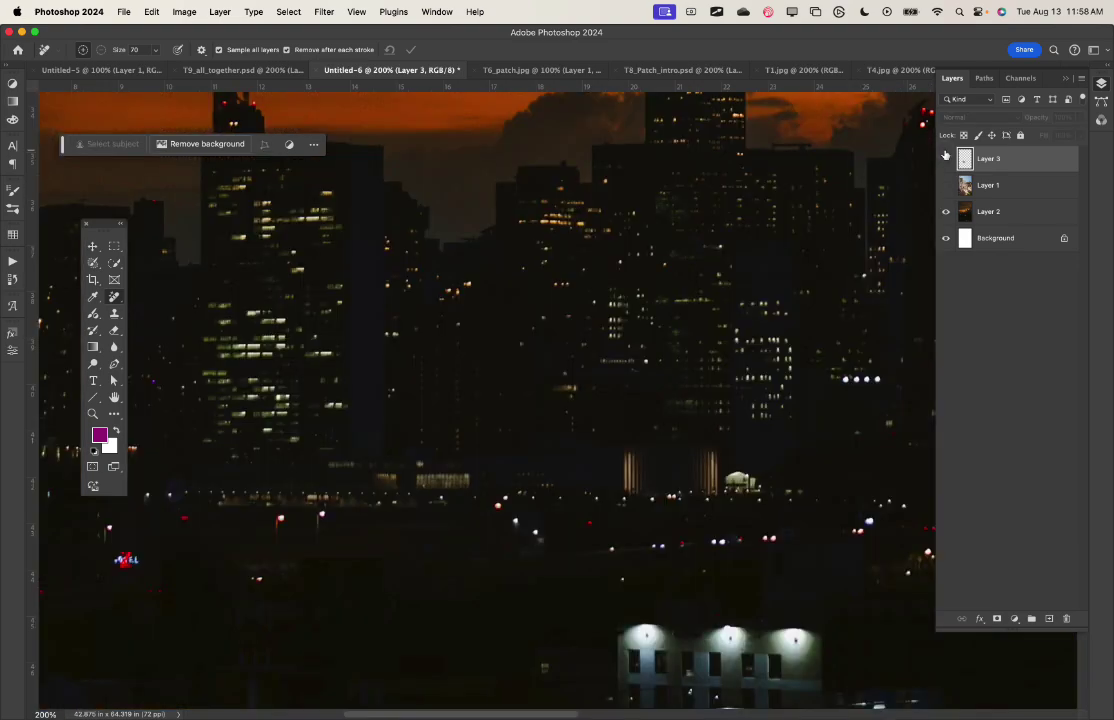
key(super+minus)
key(super+minus)
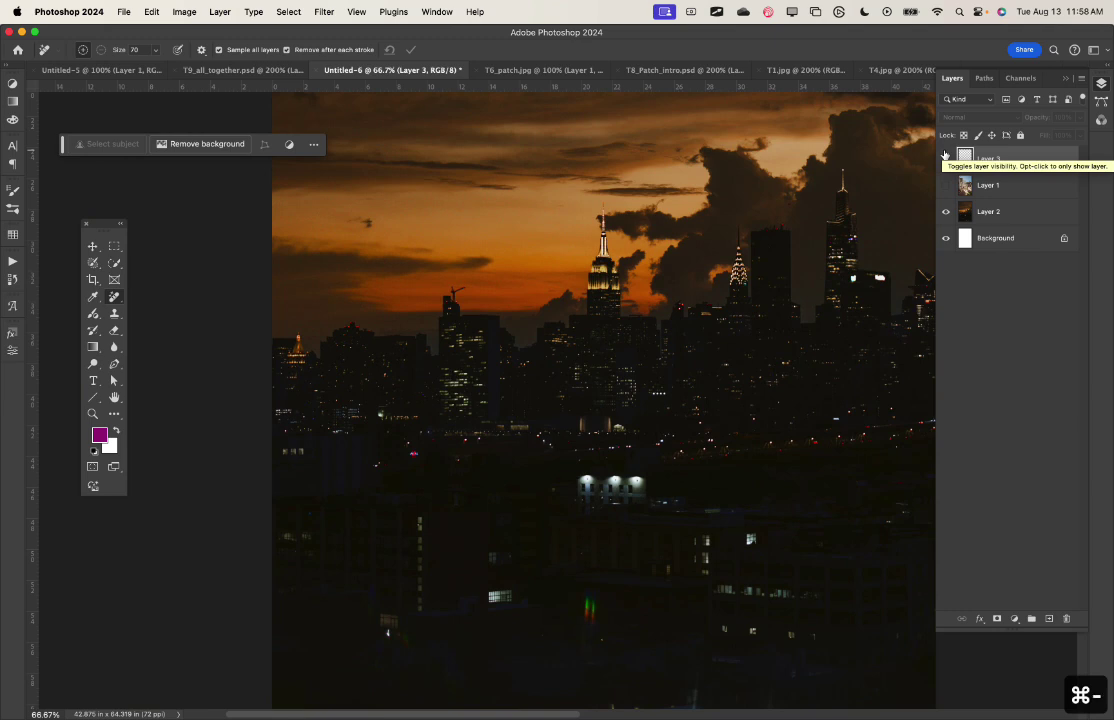
click(990, 213)
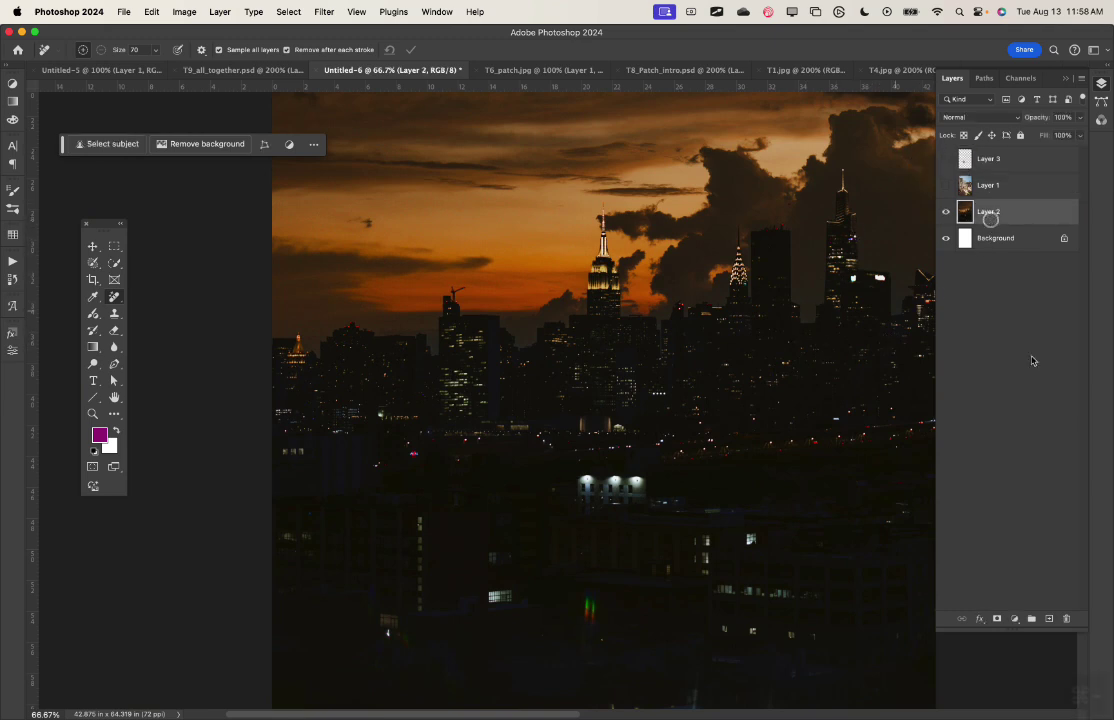
click(1049, 618)
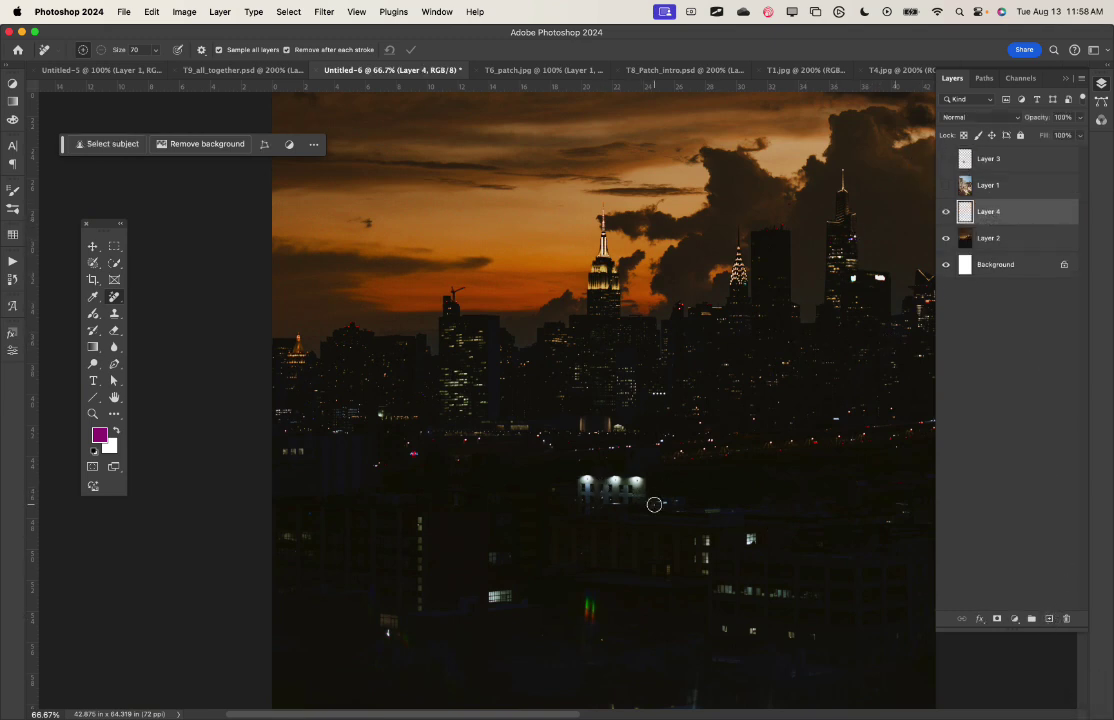
scroll(654, 504, right, 2)
scroll(654, 504, down, 3)
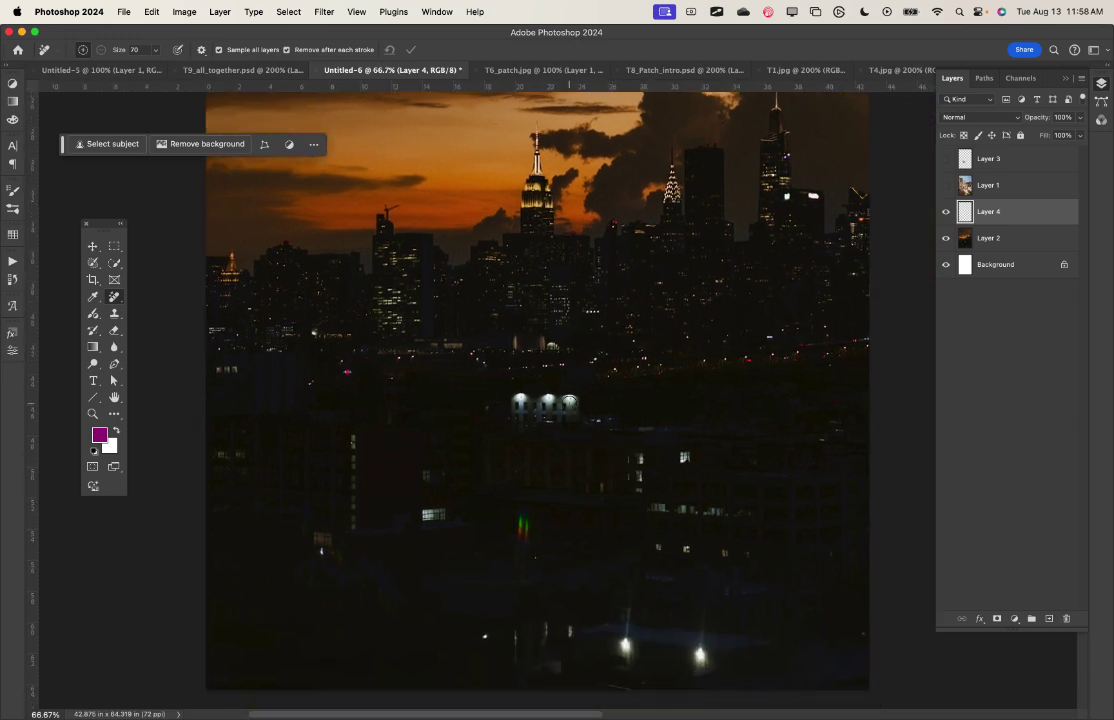
key(bracketright)
key(bracketright)
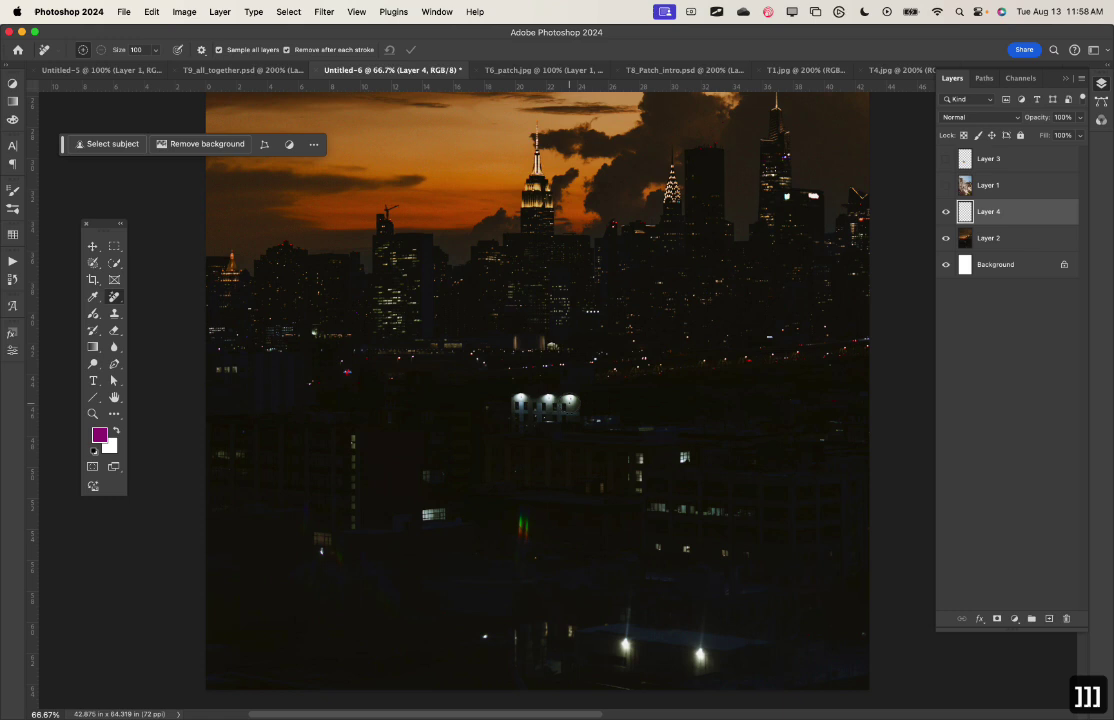
Step: Erase the central building's lit windows, the bottom street lights and the small lower-left lights
mouse_move(563, 400)
mouse_down()
mouse_move(573, 405)
mouse_move(520, 412)
mouse_up()
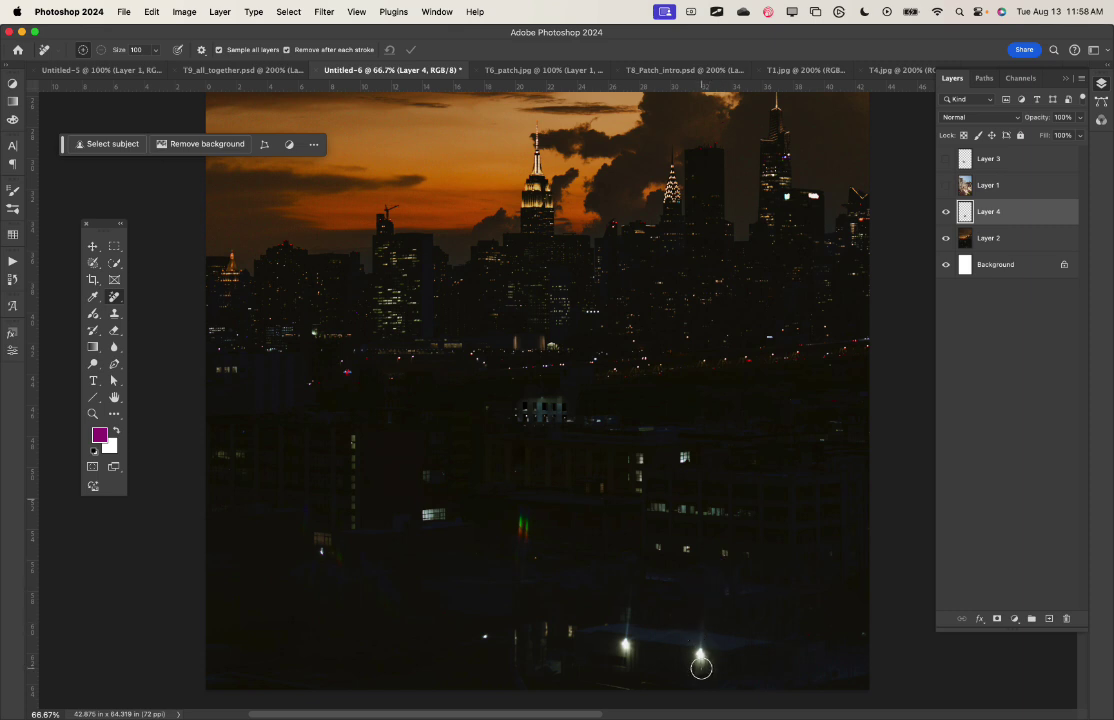
drag(700, 664, 699, 624)
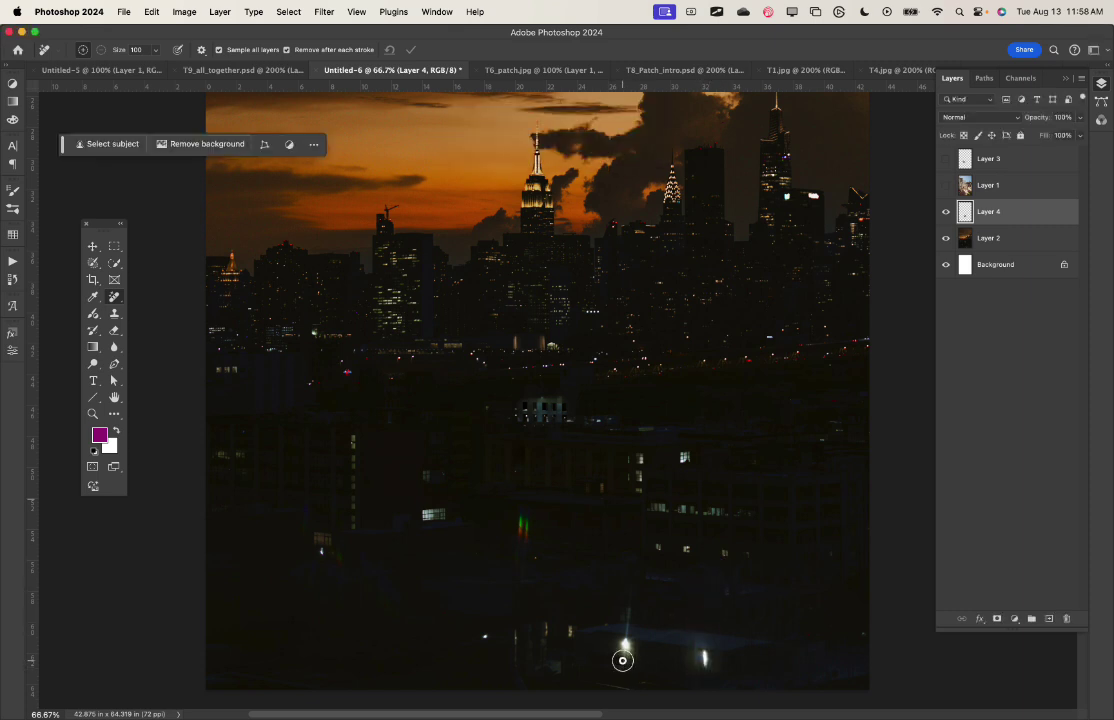
mouse_move(622, 660)
mouse_down()
mouse_move(622, 640)
mouse_move(634, 644)
mouse_up()
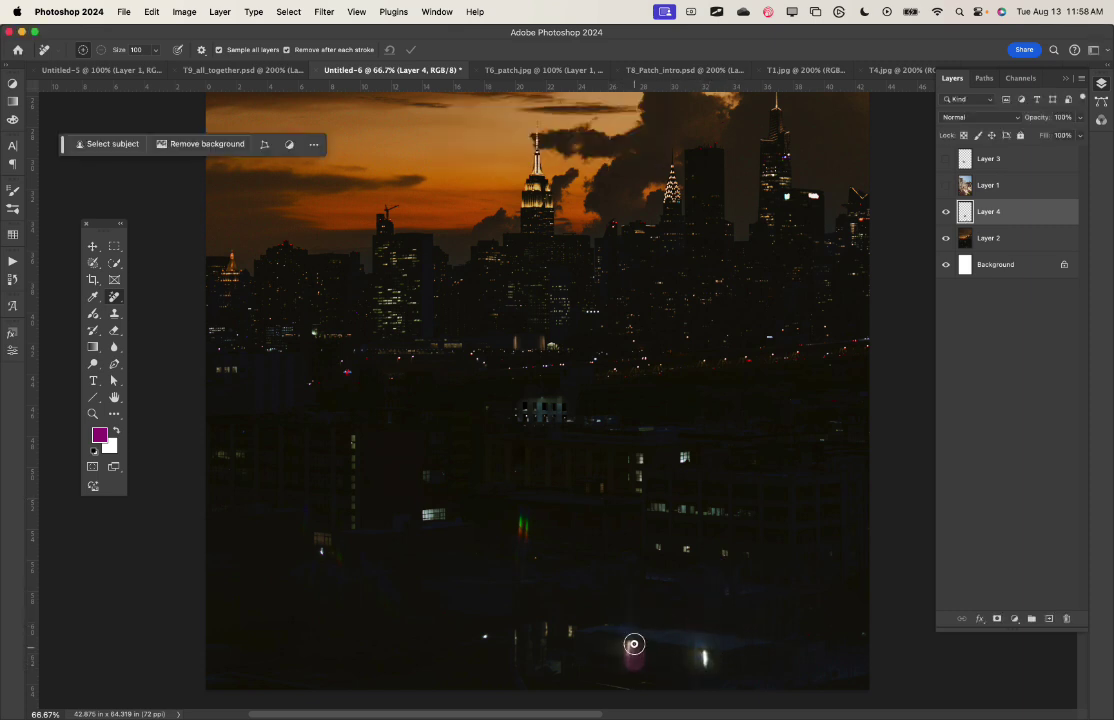
drag(709, 666, 707, 636)
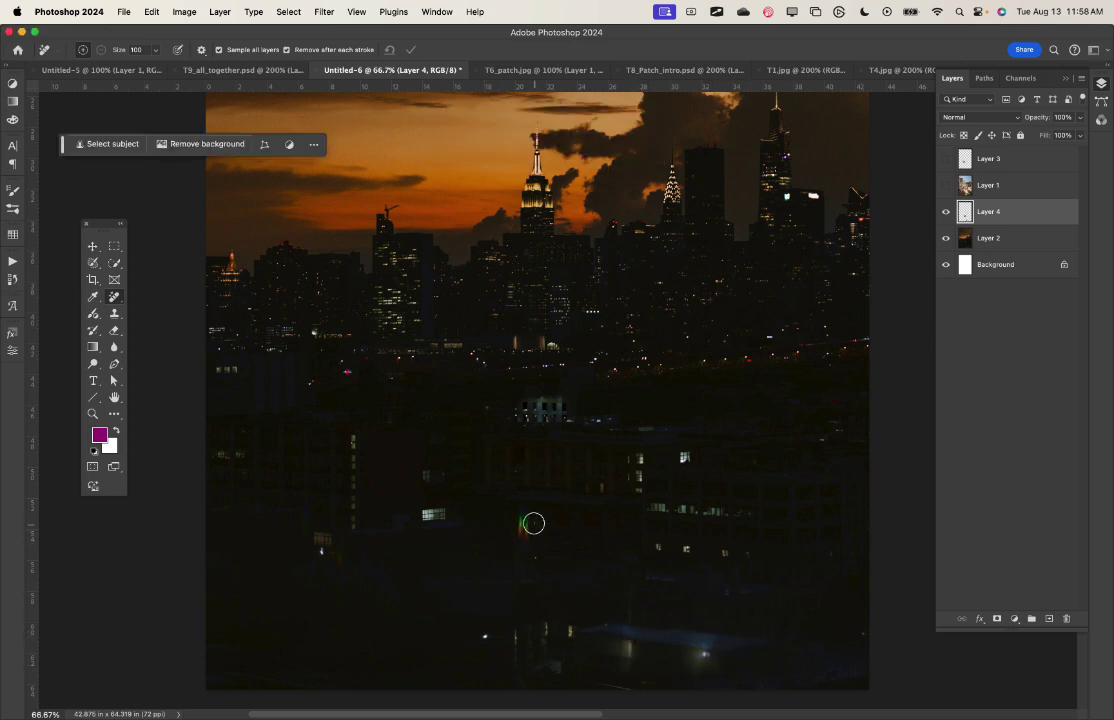
drag(533, 523, 530, 532)
drag(442, 517, 410, 516)
drag(335, 544, 303, 543)
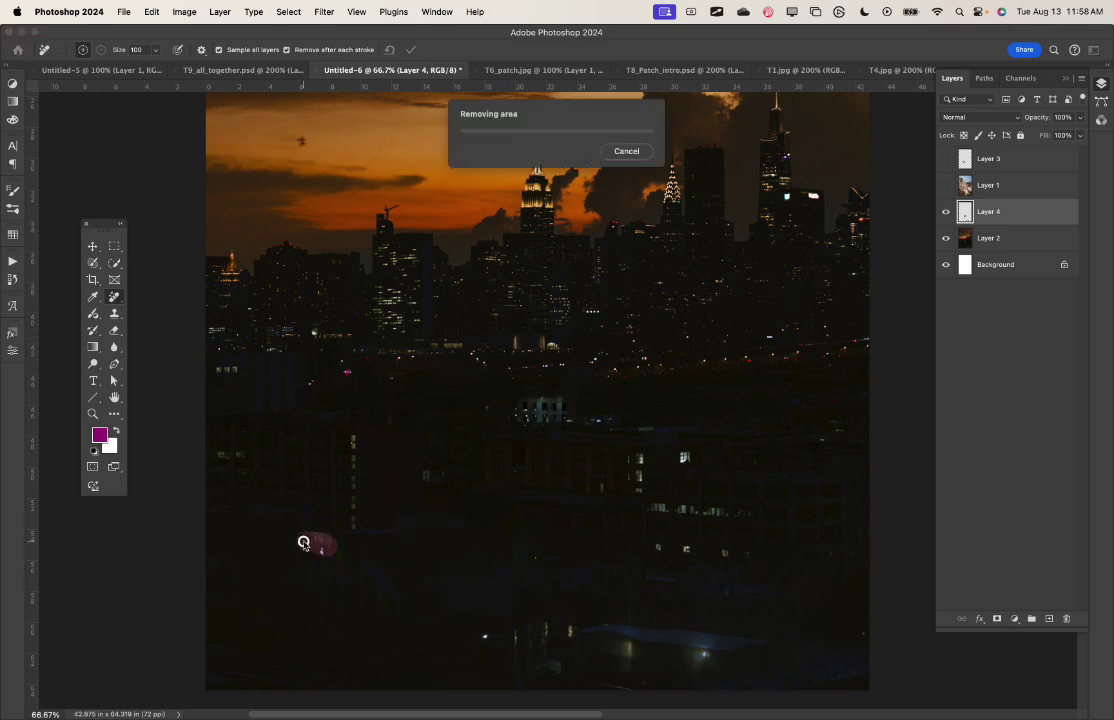
drag(684, 458, 688, 457)
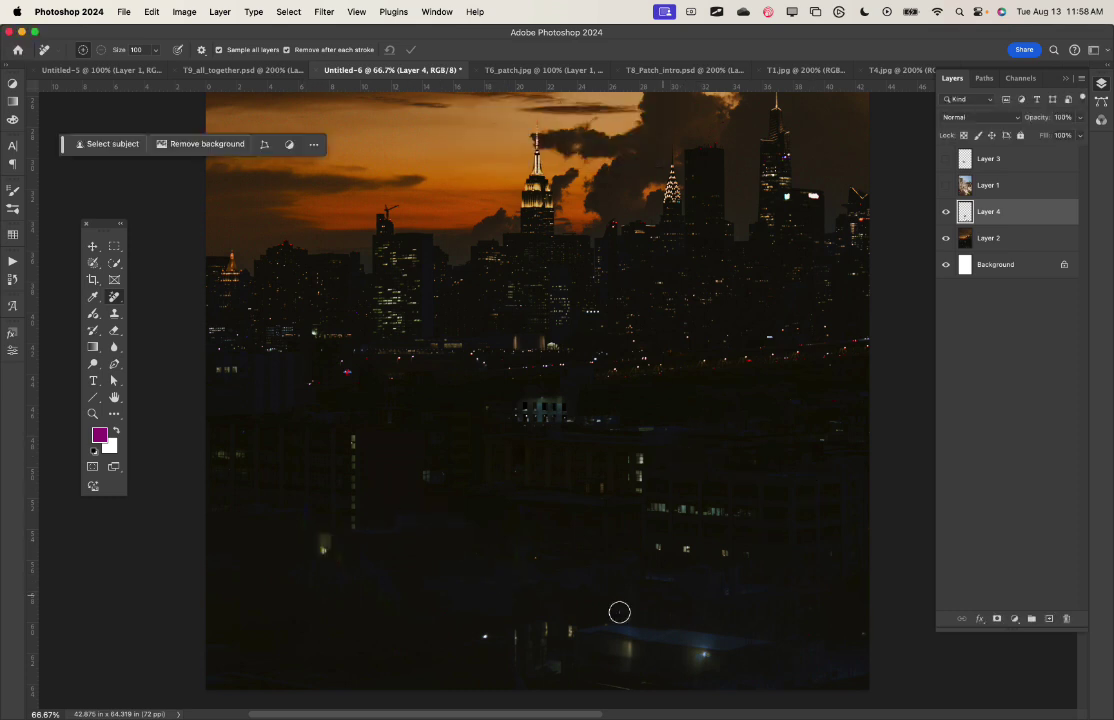
drag(486, 636, 482, 637)
drag(355, 440, 351, 525)
Step: Zoom out to the whole skyline and reselect the Remove Tool from the healing flyout
key(super+minus)
scroll(585, 538, up, 5)
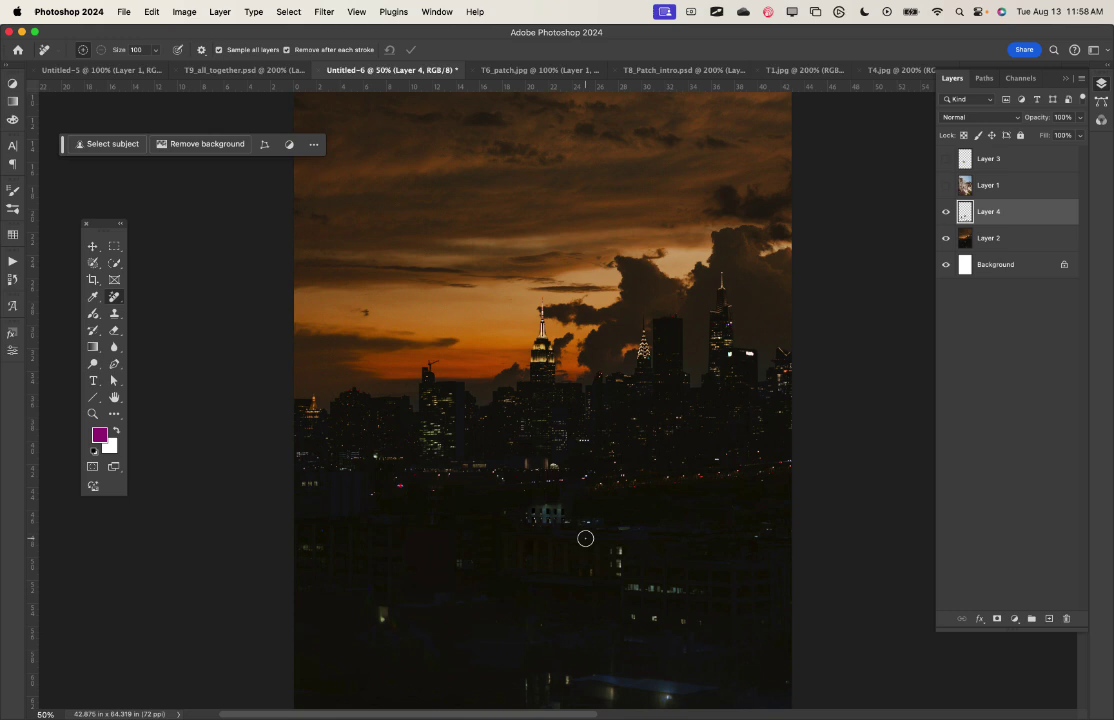
right_click(116, 298)
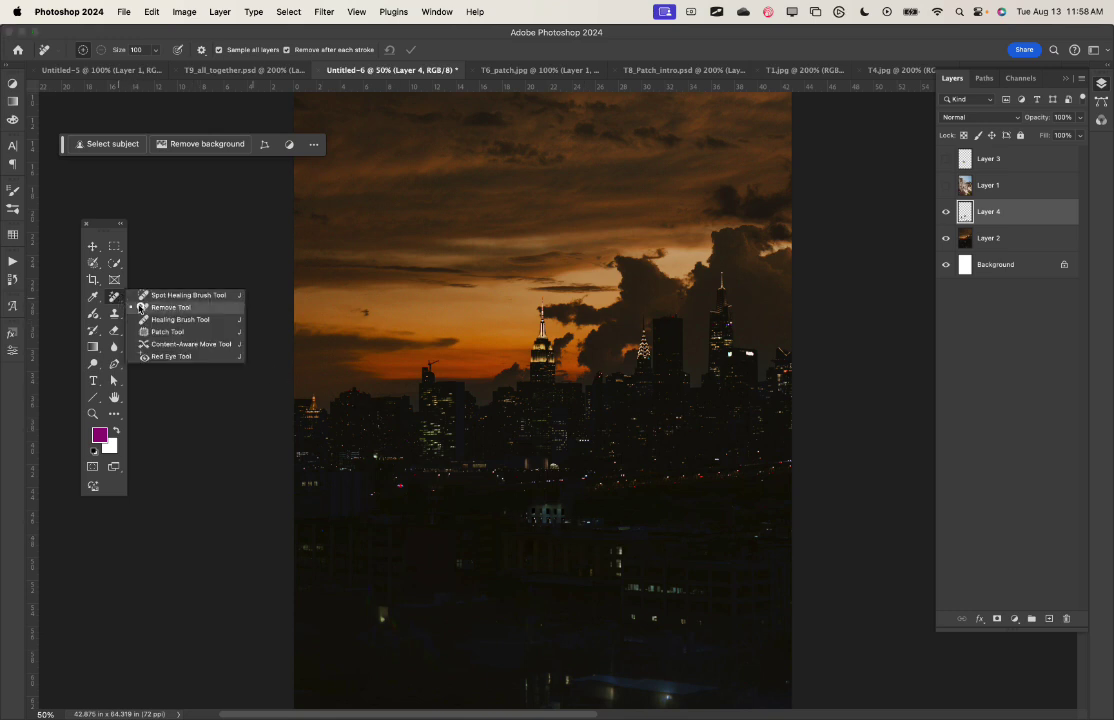
click(145, 307)
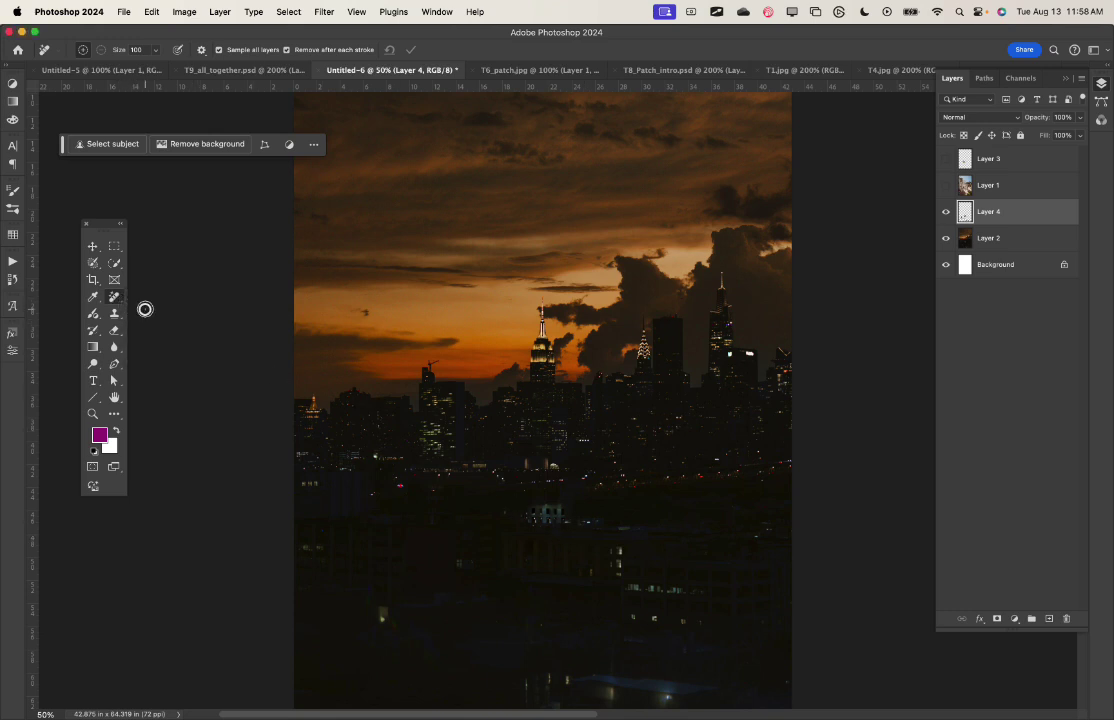